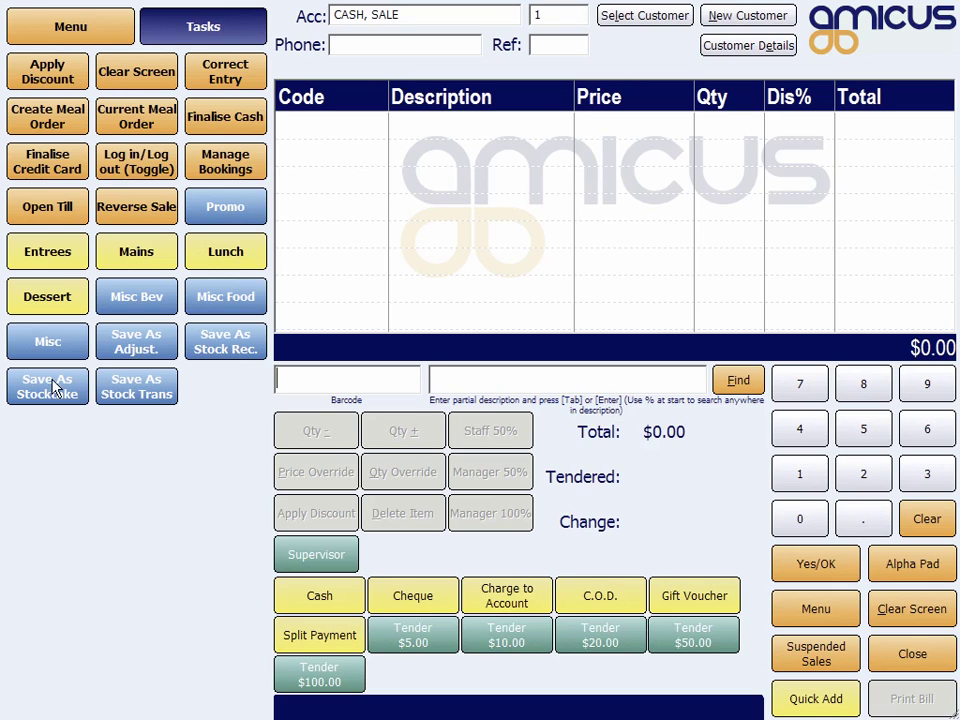
Step: Ring up SAMPLE1, SAMPLE2 and SAMPLE3 by barcode in the cash sale
{"action": "left_click", "coordinate": [92, 26]}
{"action": "left_click", "coordinate": [185, 31]}
{"action": "type", "text": "SAMPLE"}
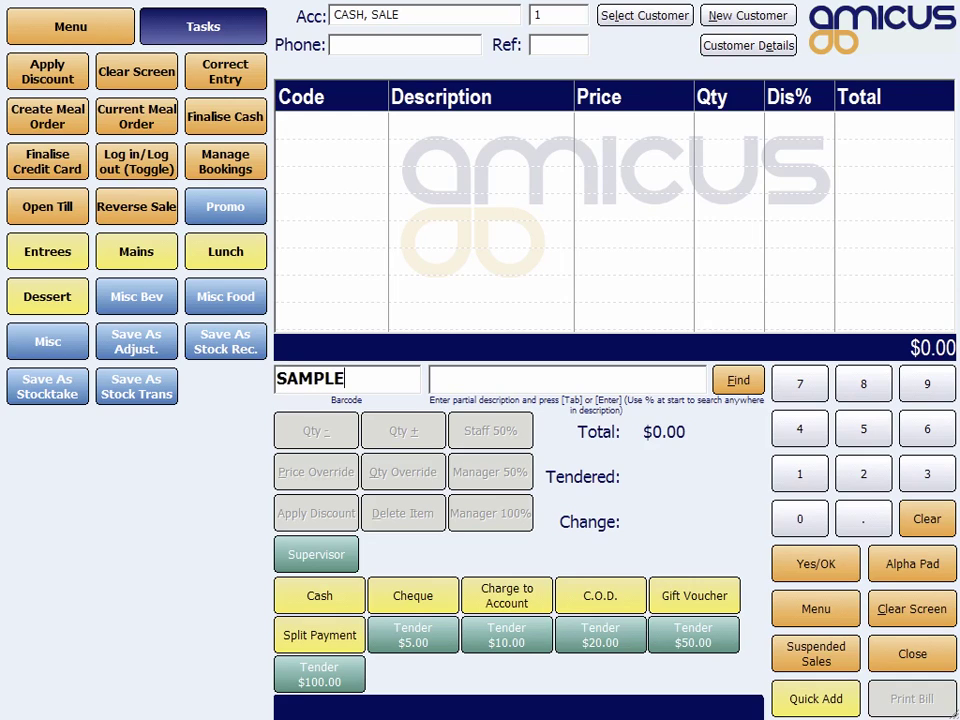
{"action": "type", "text": "1"}
{"action": "key", "text": "Return"}
{"action": "type", "text": "SAMPLE2"}
{"action": "key", "text": "Return"}
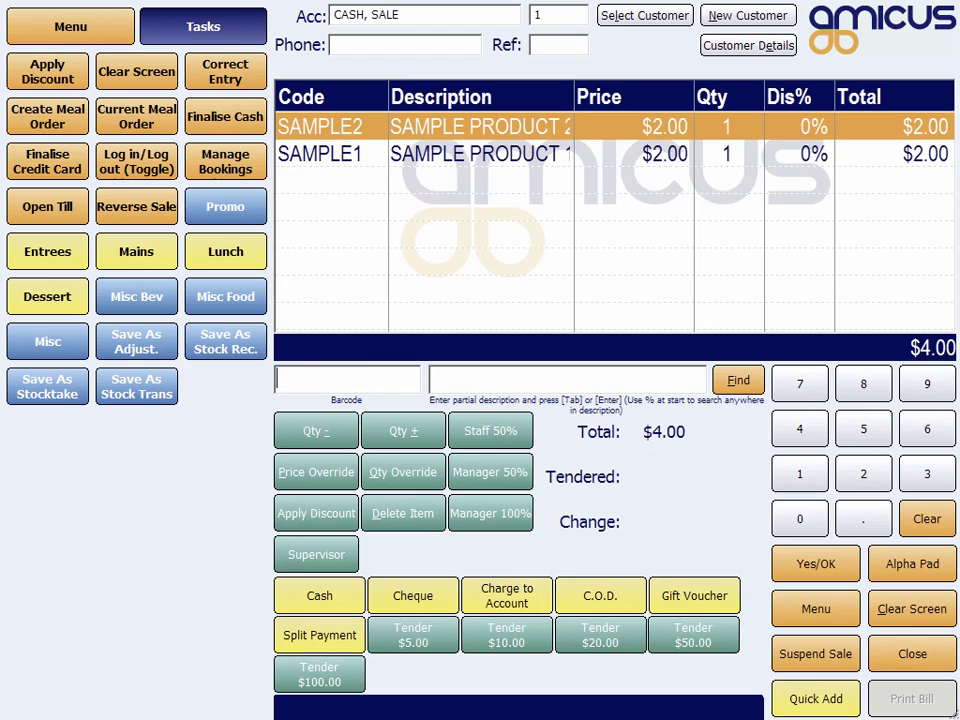
{"action": "type", "text": "SAMPLE3"}
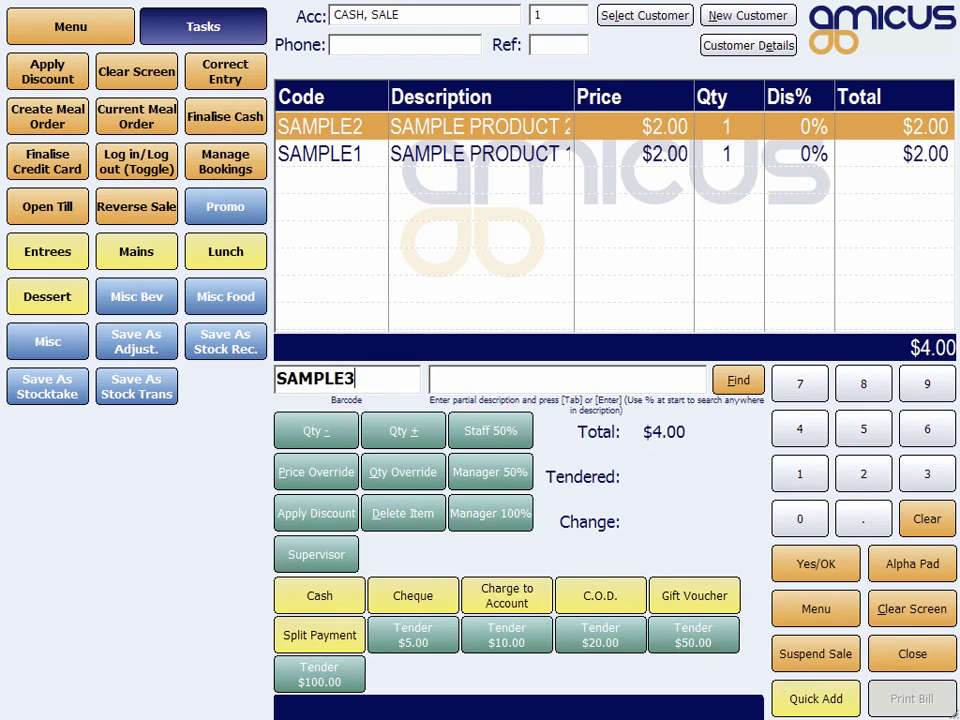
{"action": "key", "text": "Return"}
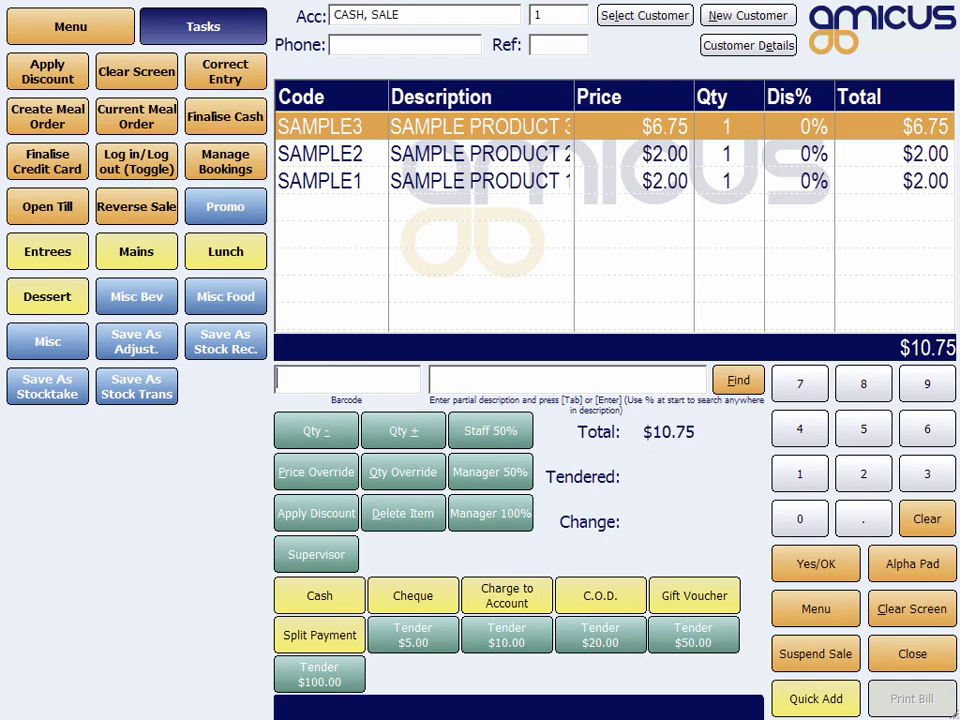
Step: Add two promo deals, bringing the sale total to $26.75
{"action": "left_click", "coordinate": [212, 210]}
{"action": "left_click", "coordinate": [241, 209]}
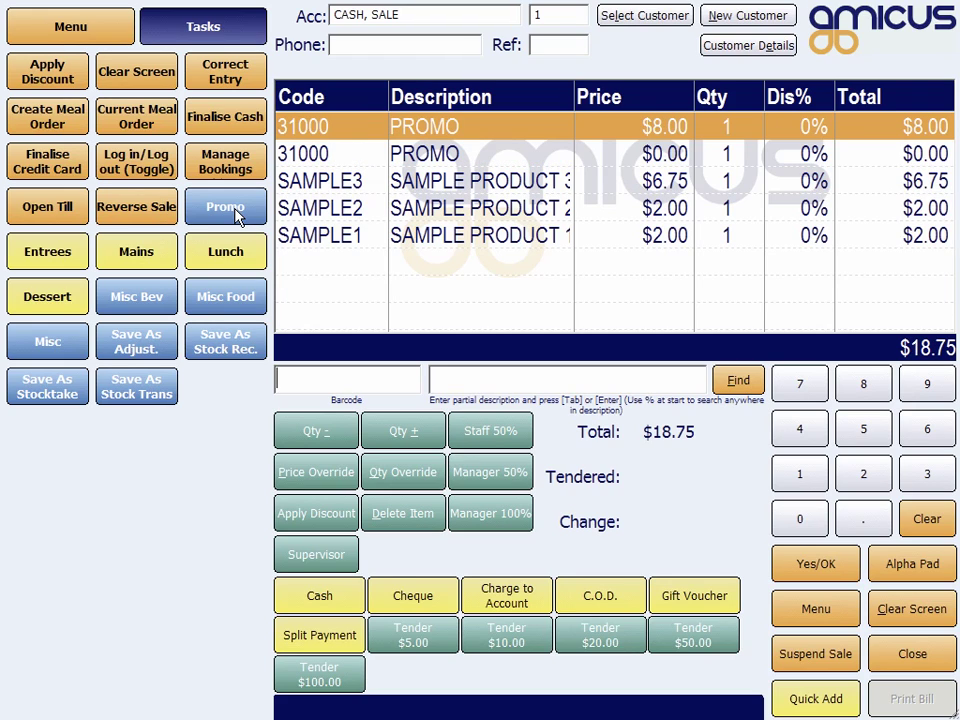
{"action": "left_click", "coordinate": [236, 214]}
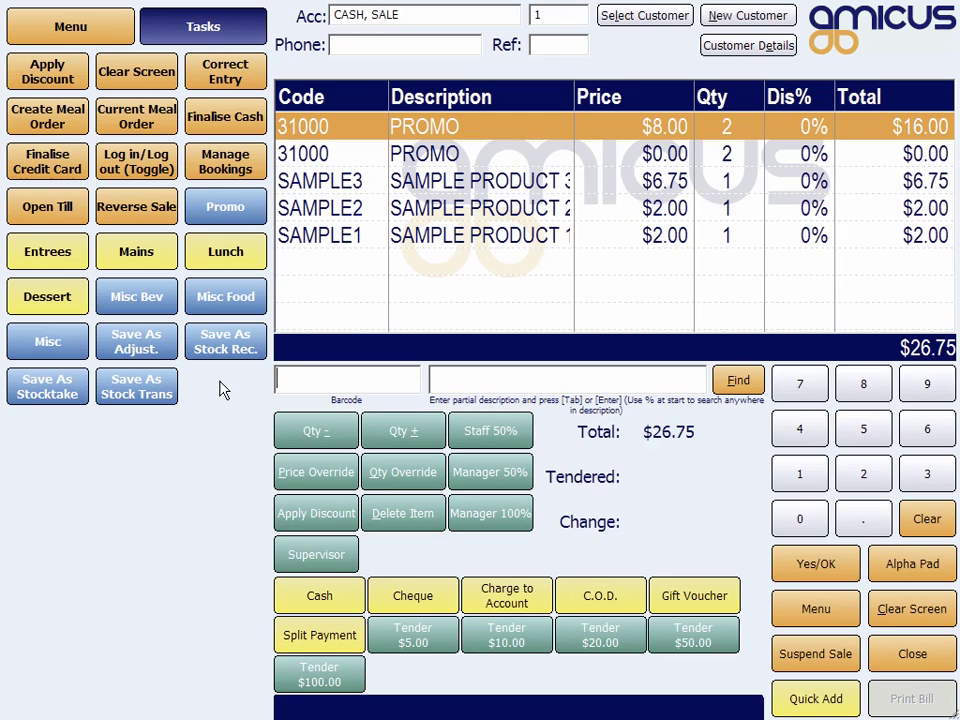
{"action": "left_click", "coordinate": [136, 350]}
Step: Save the sale's items as Damaged stock adjustments at the Sydney site
{"action": "left_click", "coordinate": [278, 97]}
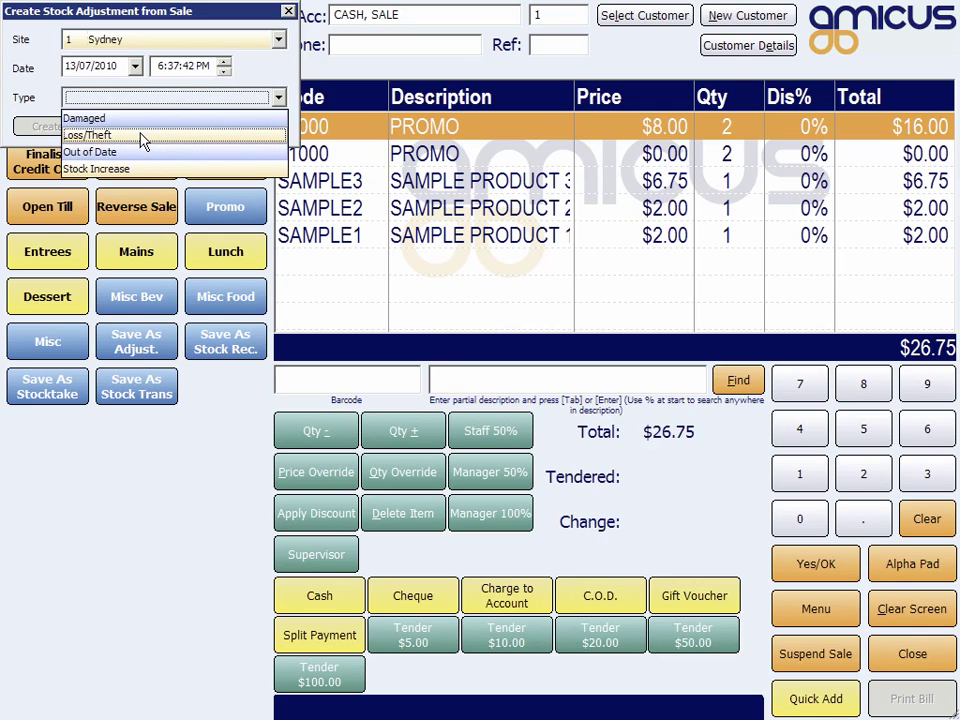
{"action": "left_click", "coordinate": [98, 97]}
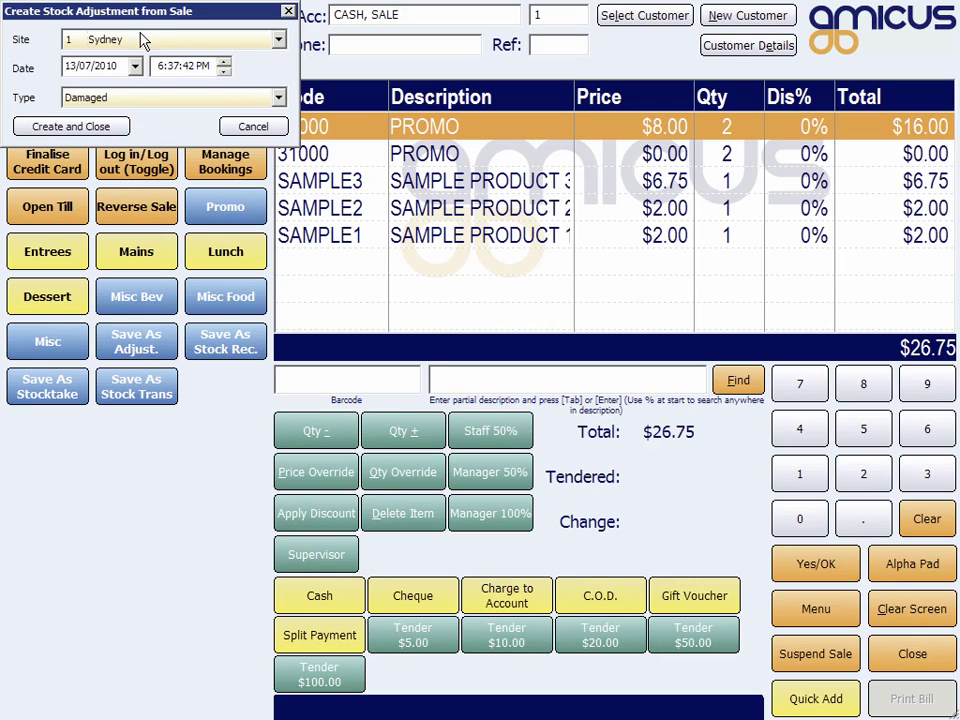
{"action": "left_click_drag", "start_coordinate": [161, 17], "coordinate": [355, 165]}
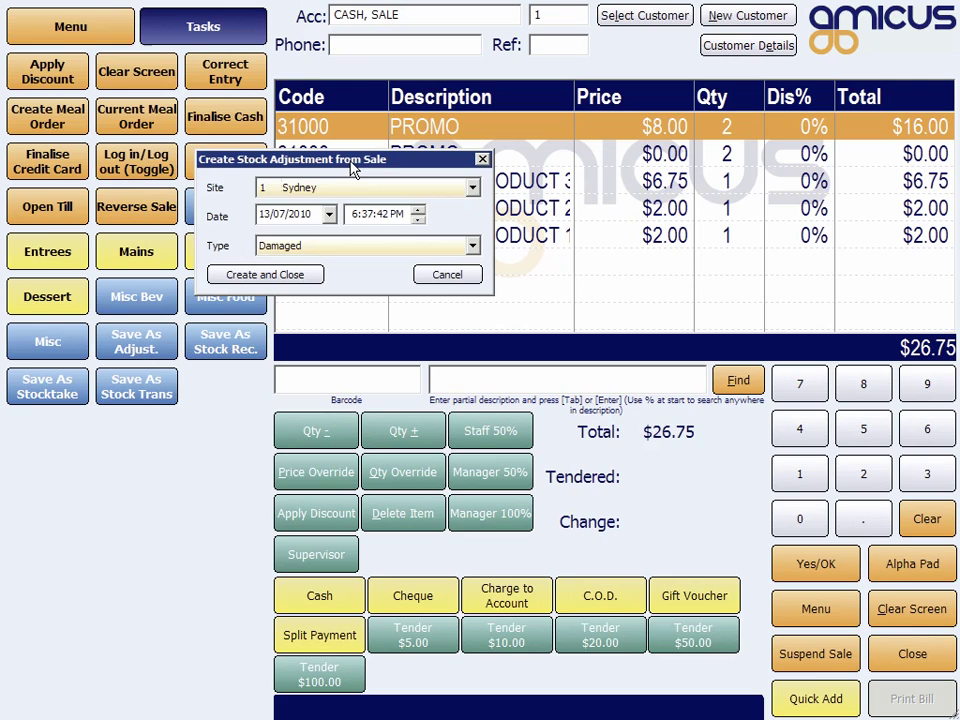
{"action": "left_click", "coordinate": [418, 188]}
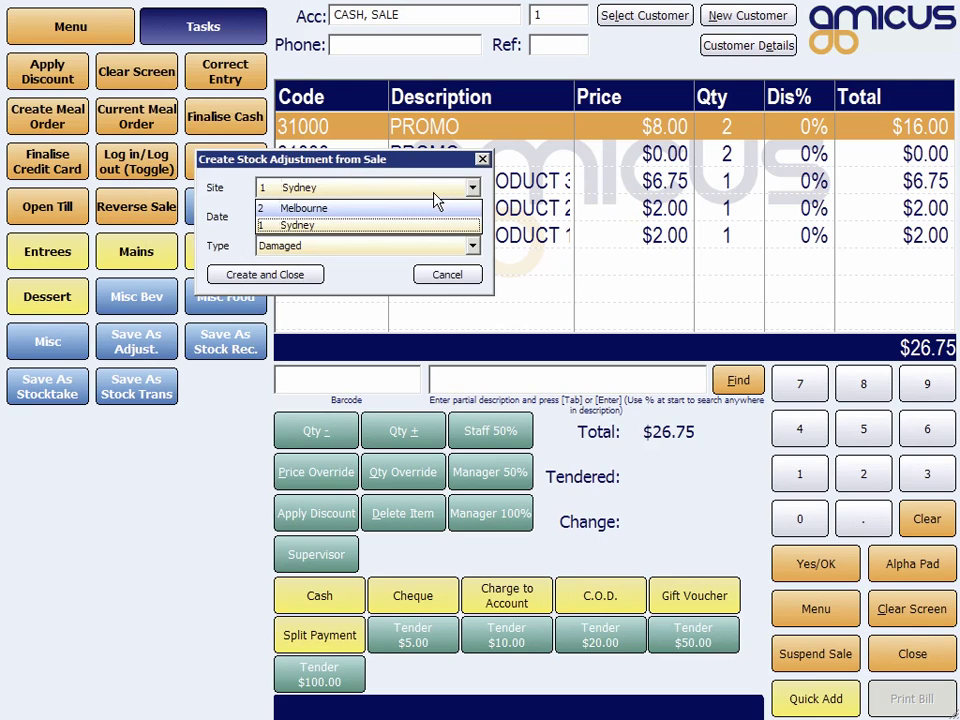
{"action": "left_click", "coordinate": [438, 192]}
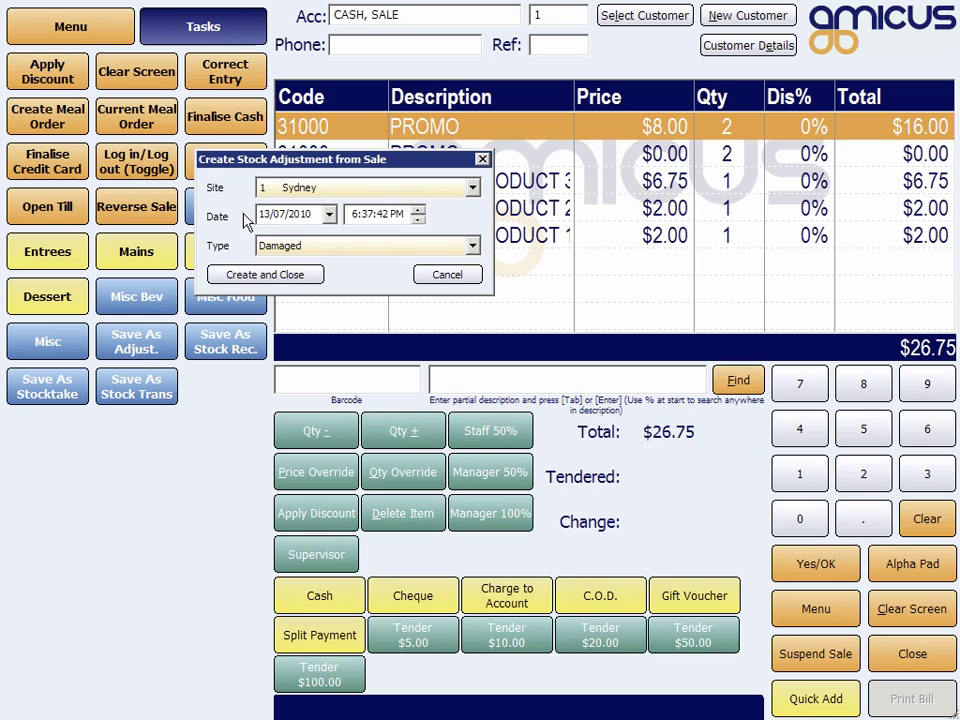
{"action": "left_click", "coordinate": [276, 283]}
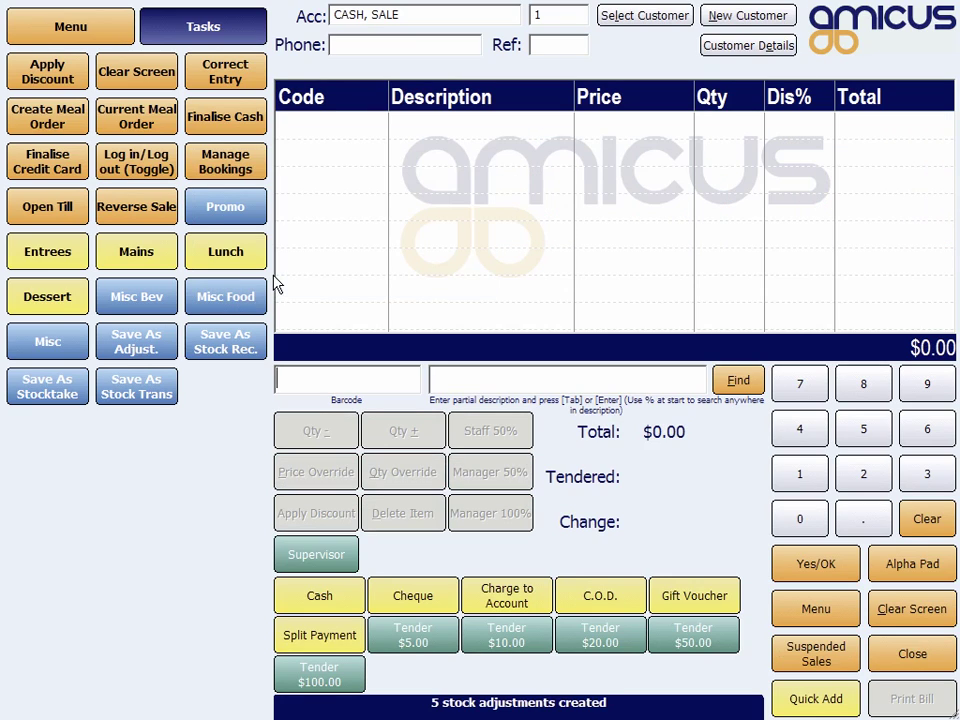
Step: Close the sale screen and open the Product Stock Adjustment Report under Product Reports
{"action": "left_click", "coordinate": [920, 660]}
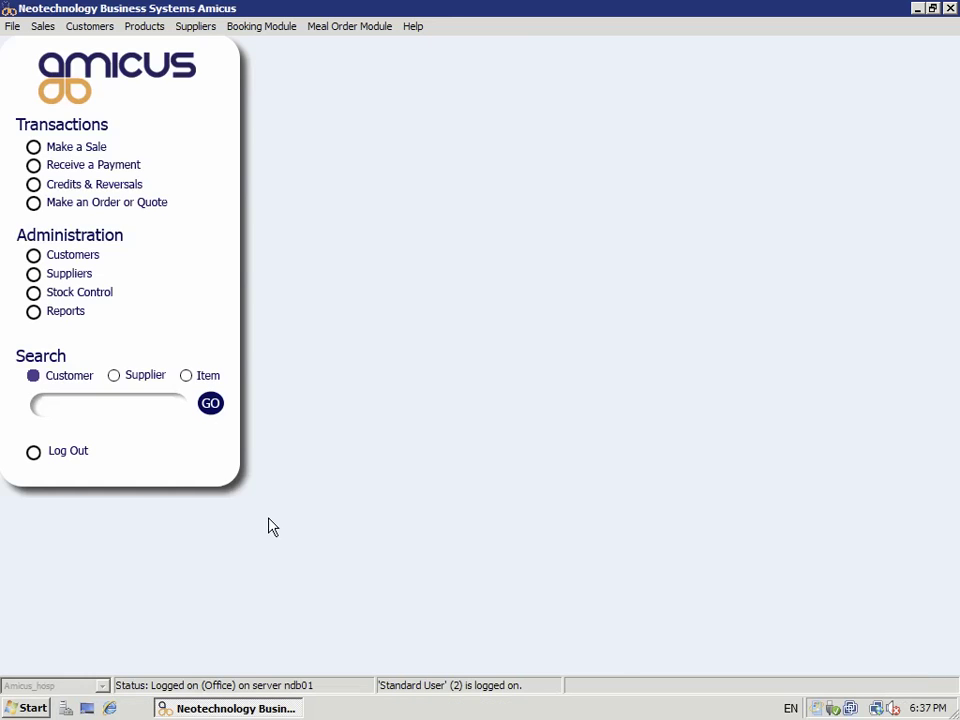
{"action": "left_click", "coordinate": [36, 311]}
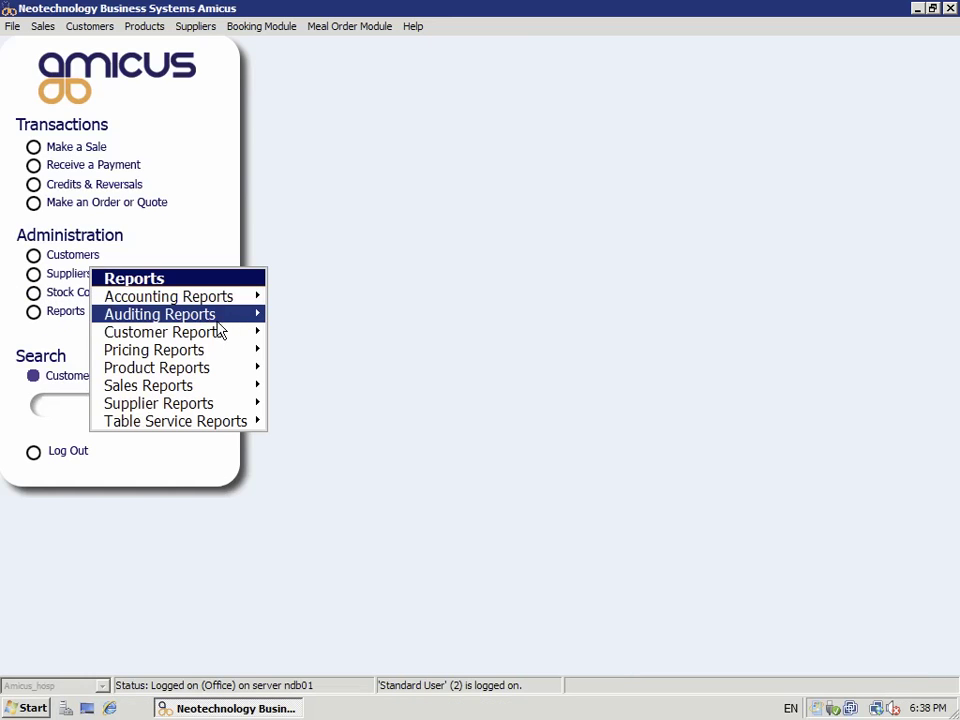
{"action": "mouse_move", "coordinate": [213, 318]}
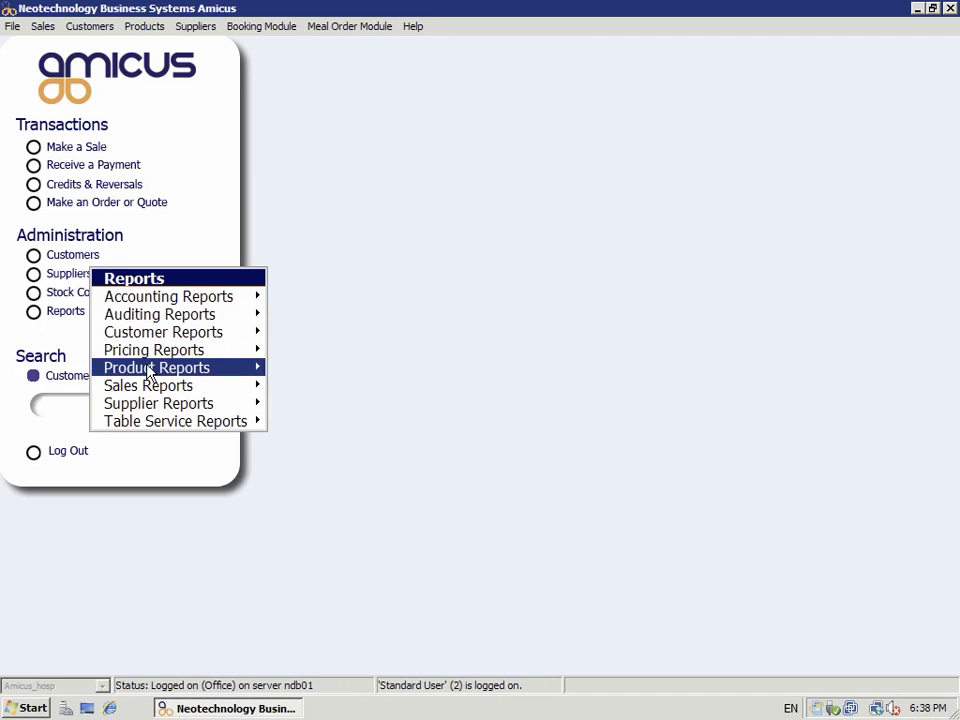
{"action": "mouse_move", "coordinate": [150, 372]}
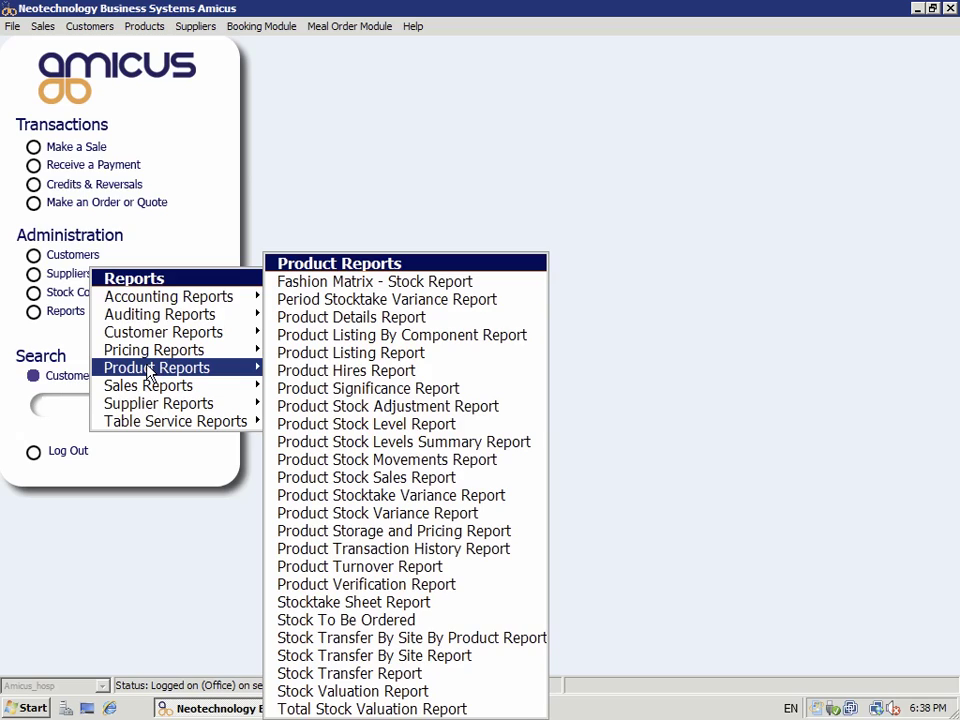
{"action": "left_click", "coordinate": [409, 407]}
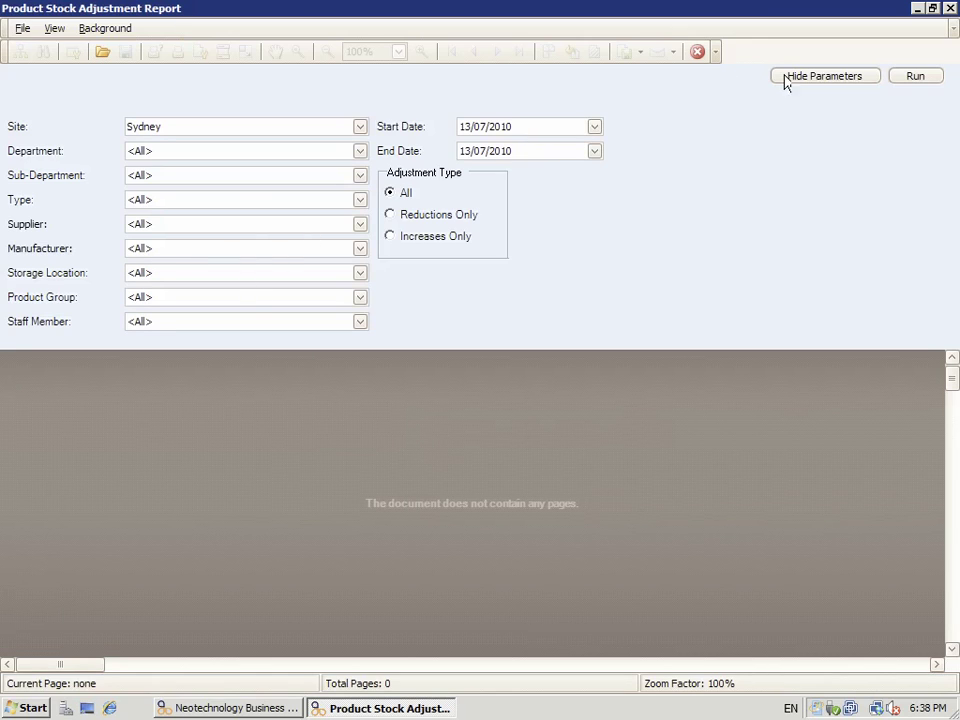
Step: Run the Sydney stock adjustment report with start date 12/07/2010
{"action": "left_click", "coordinate": [557, 126]}
{"action": "left_click", "coordinate": [595, 127]}
{"action": "left_click", "coordinate": [495, 247]}
{"action": "left_click", "coordinate": [915, 76]}
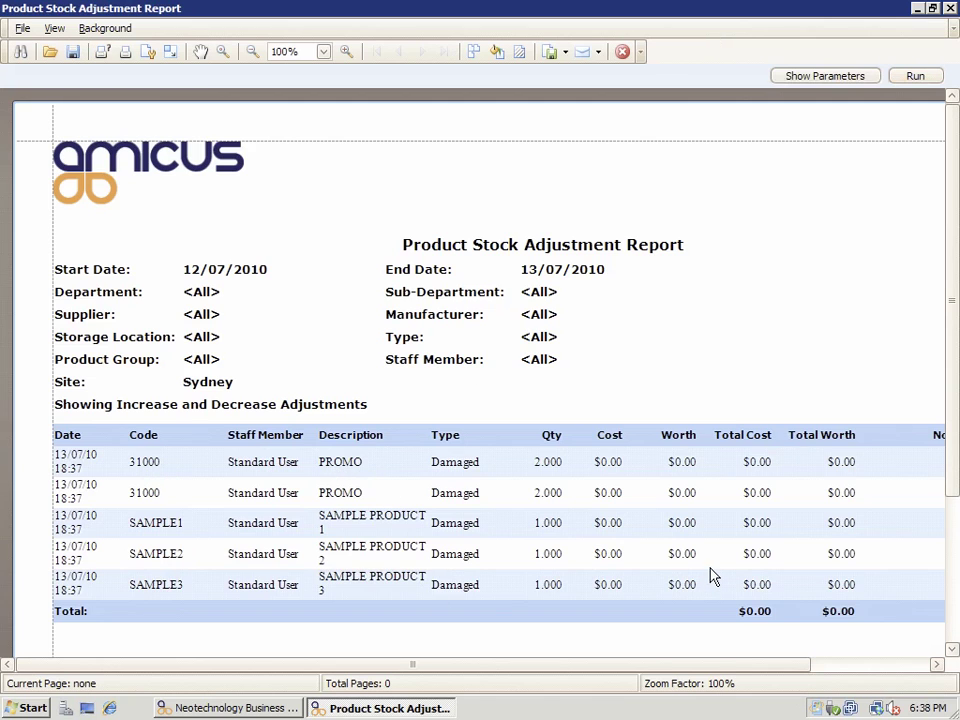
{"action": "left_click_drag", "start_coordinate": [696, 671], "coordinate": [898, 467]}
Step: Close the report and start a new sale with SAMPLE1 and SAMPLE2, totalling $4.00
{"action": "left_click", "coordinate": [951, 9]}
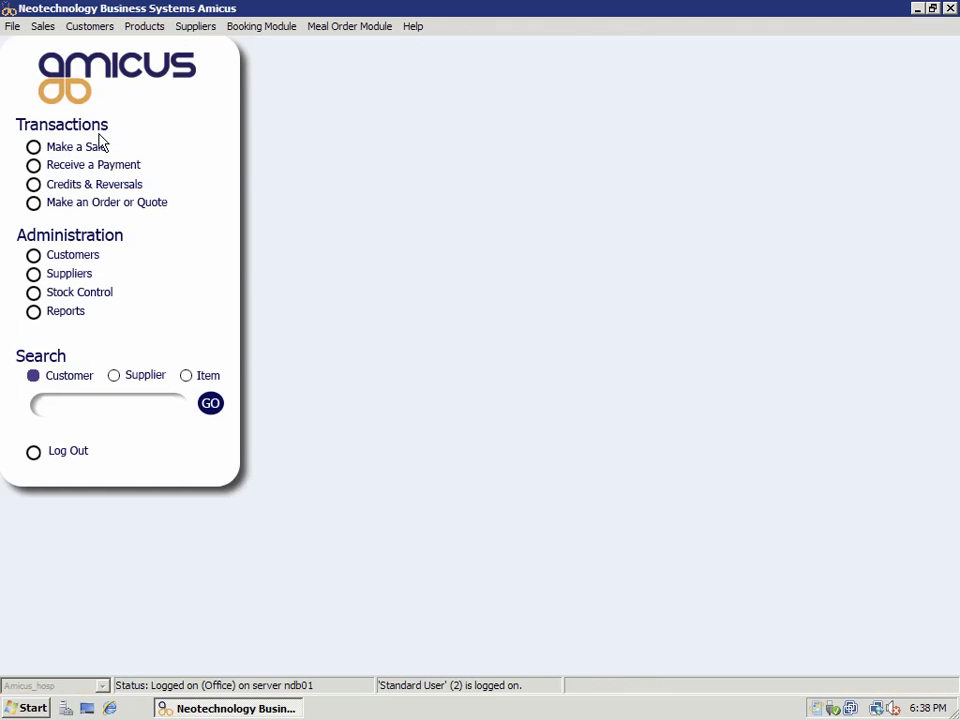
{"action": "left_click", "coordinate": [86, 147]}
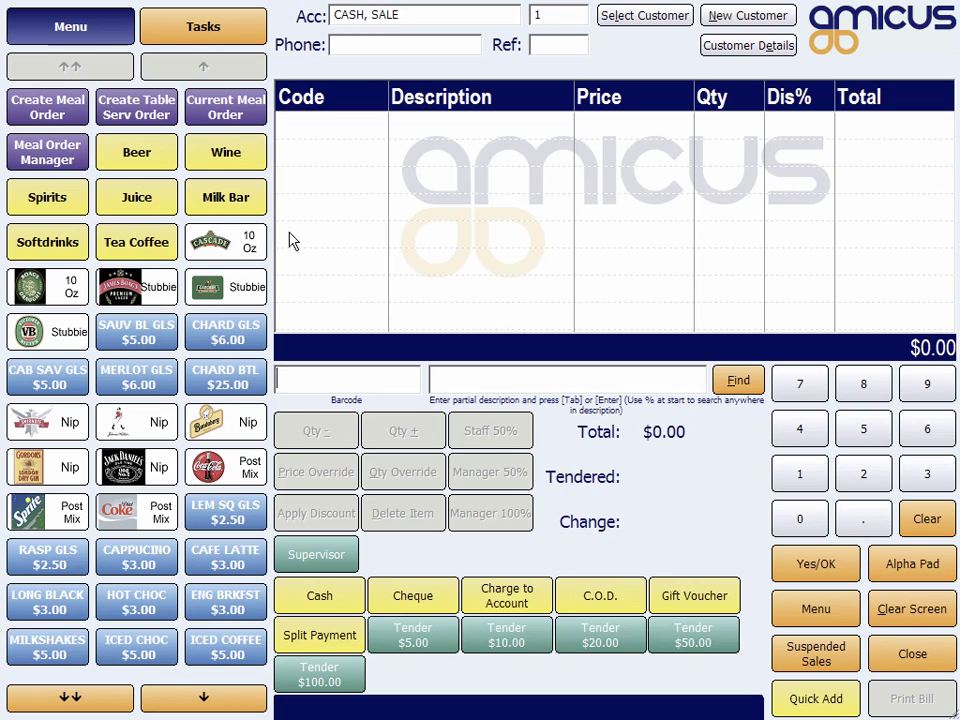
{"action": "type", "text": "SAMPLE1"}
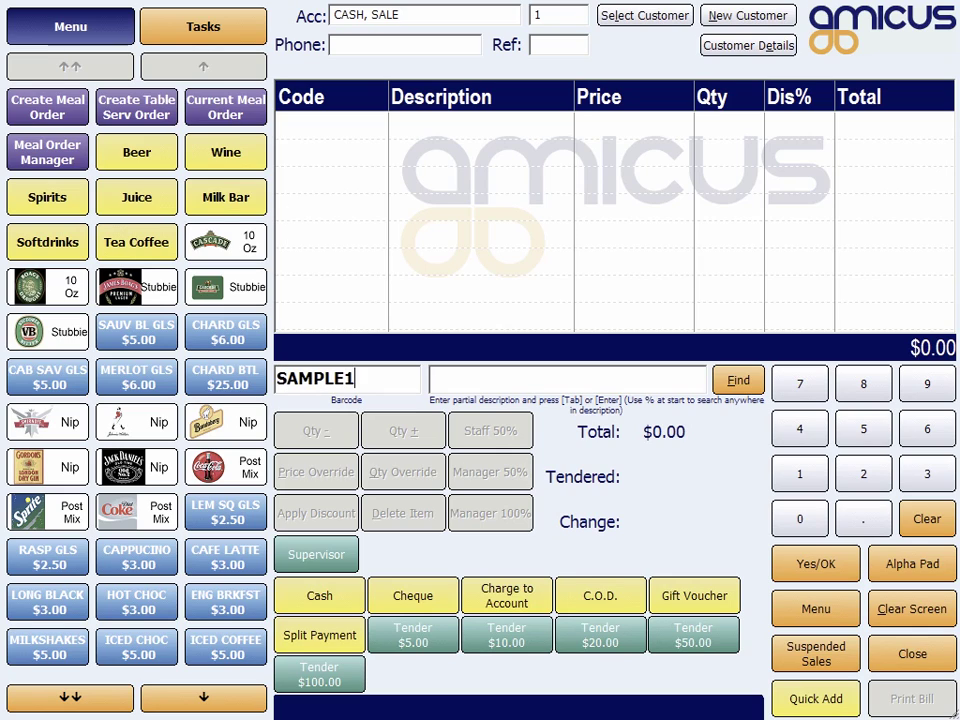
{"action": "key", "text": "Return"}
{"action": "type", "text": "SAMPL3"}
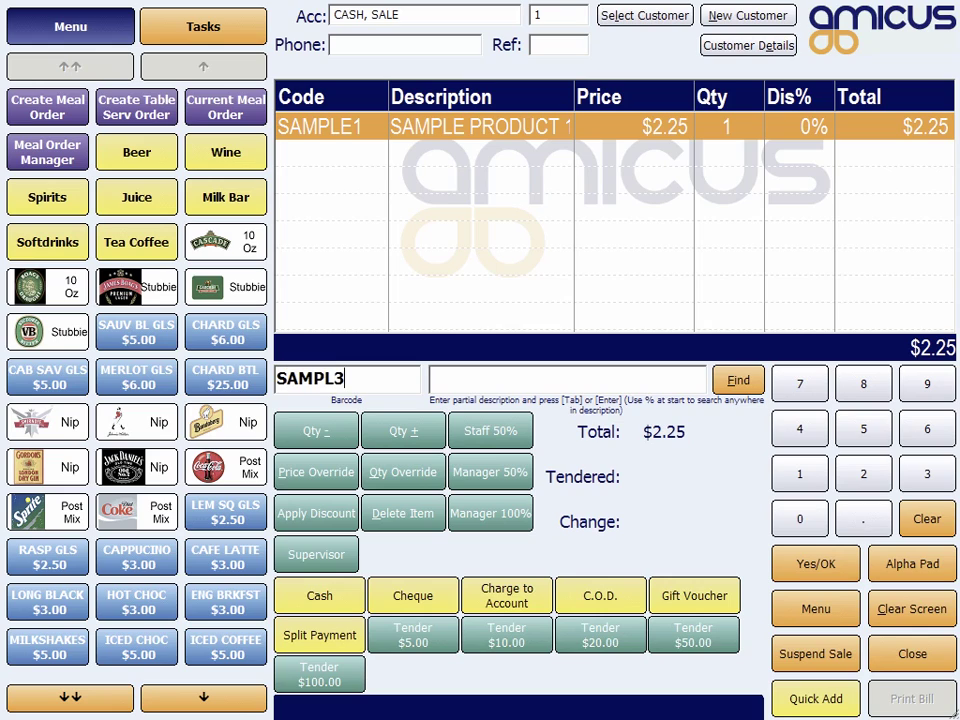
{"action": "key", "text": "BackSpace"}
{"action": "type", "text": "E2"}
{"action": "key", "text": "Return"}
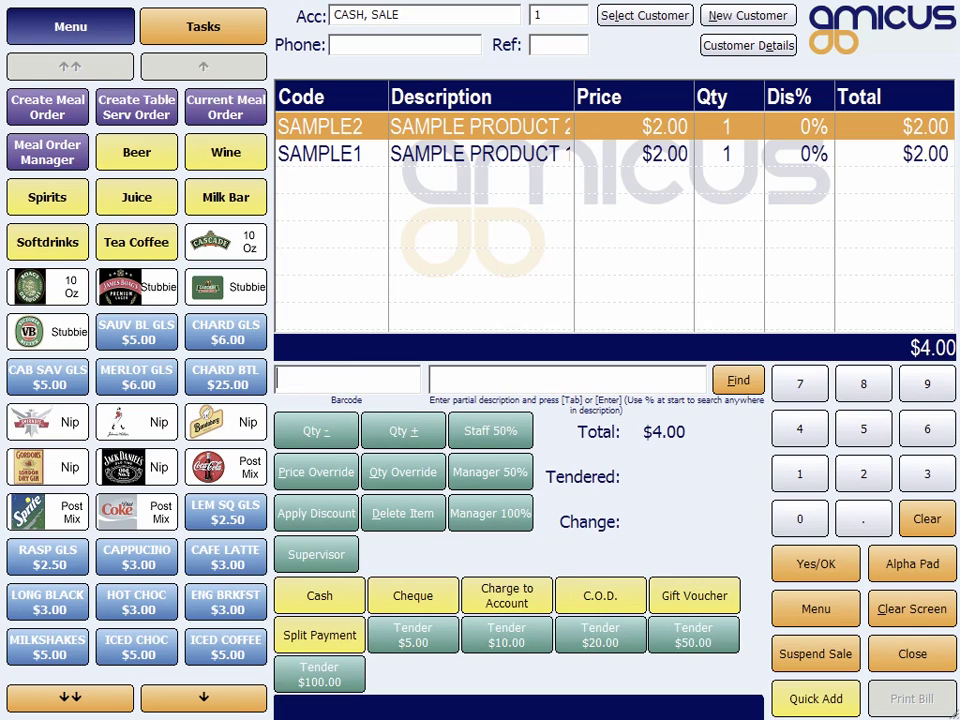
{"action": "left_click", "coordinate": [199, 20]}
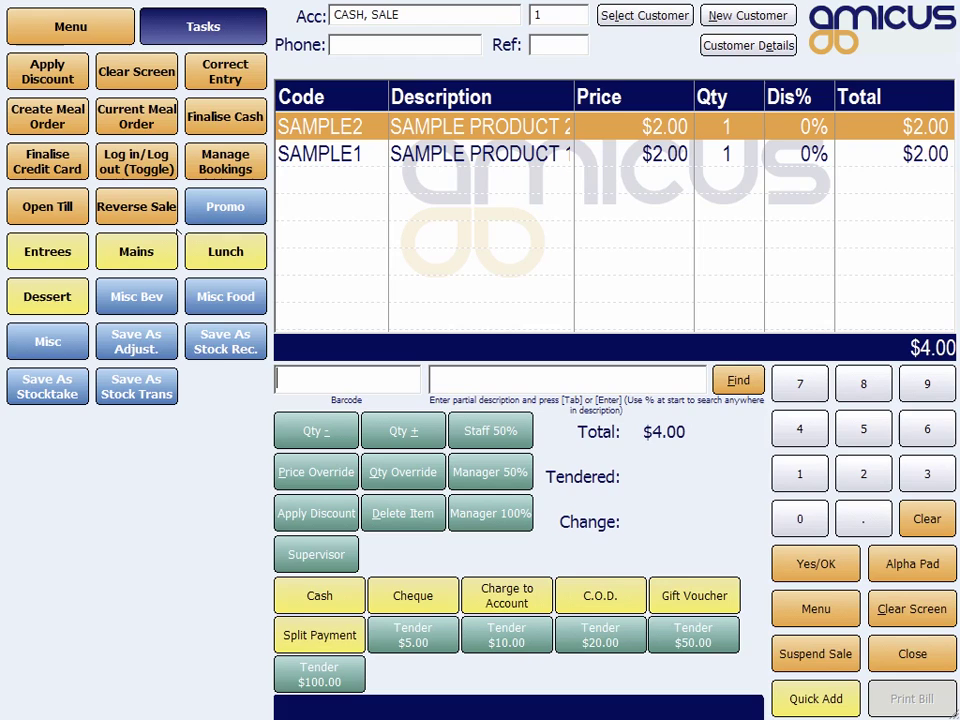
{"action": "left_click", "coordinate": [220, 348]}
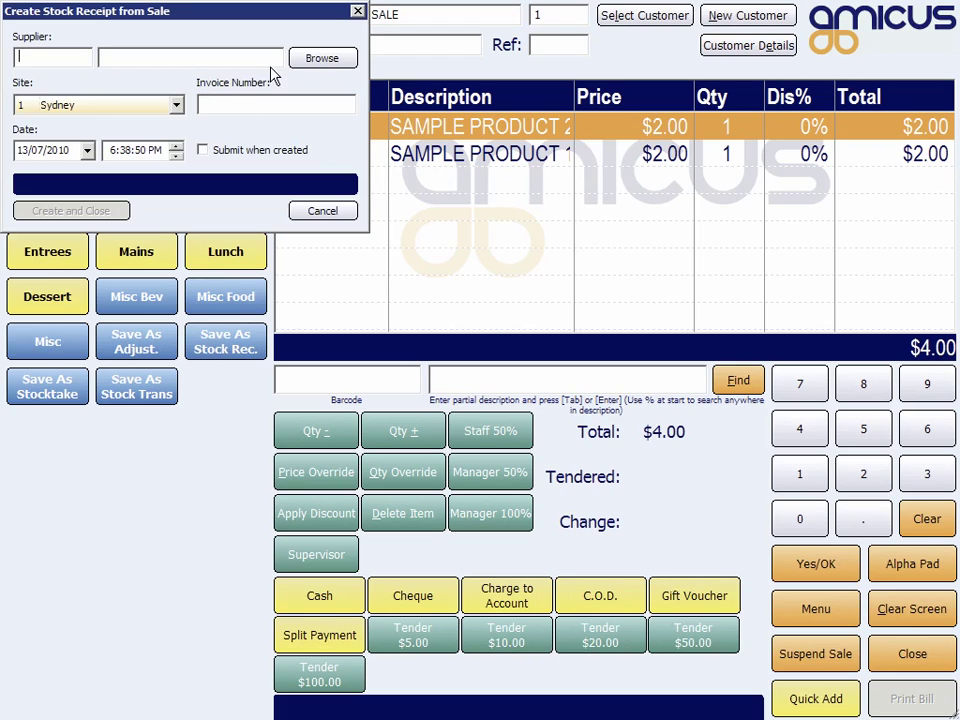
{"action": "left_click", "coordinate": [316, 60]}
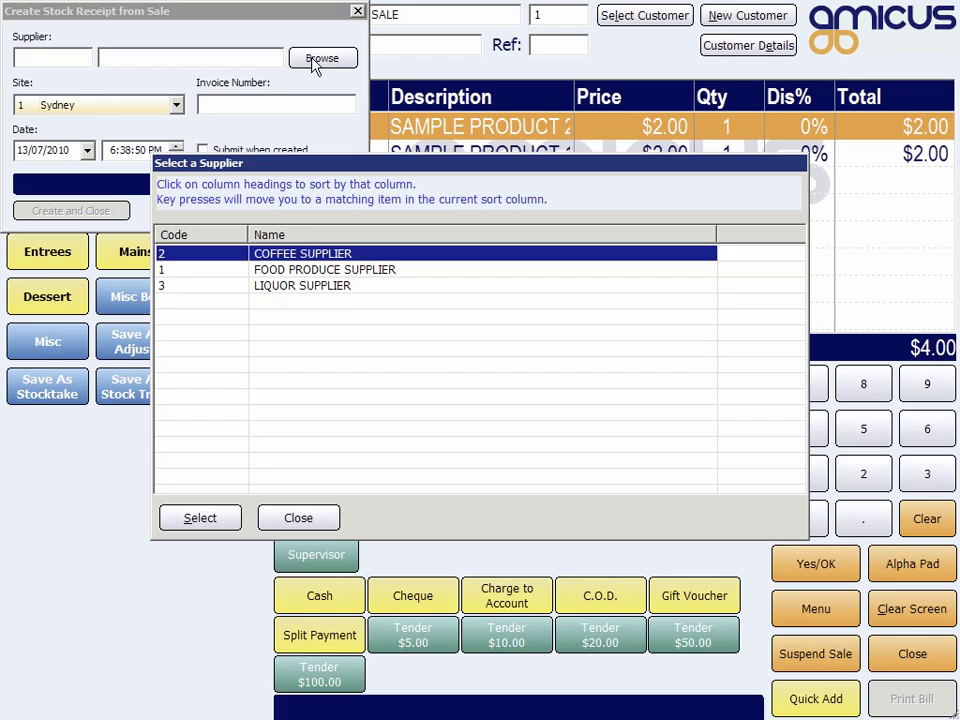
{"action": "double_click", "coordinate": [291, 270]}
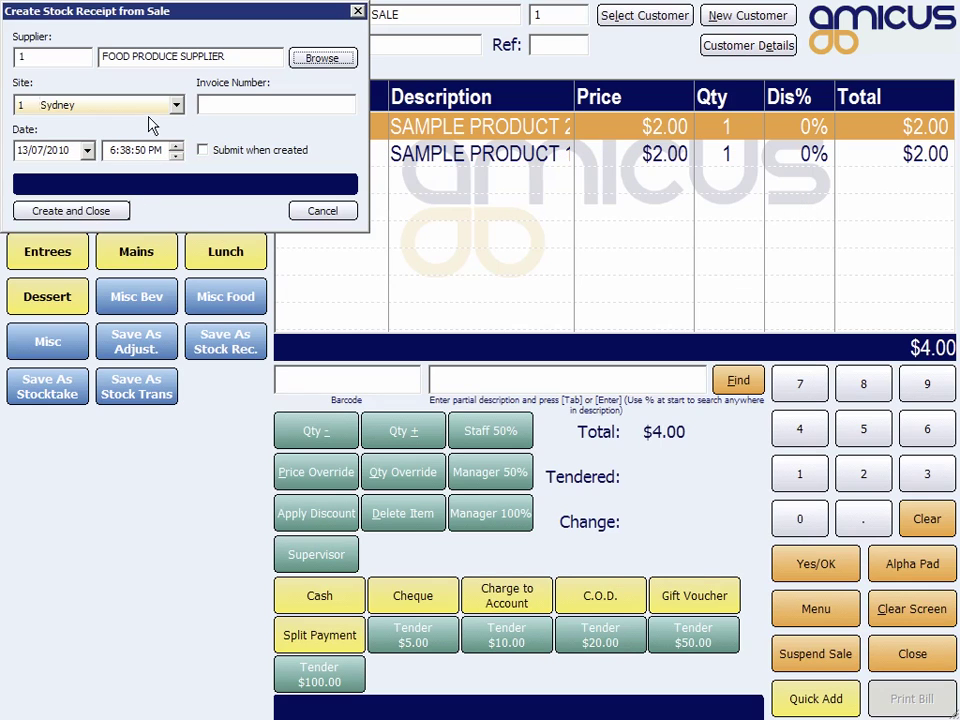
{"action": "left_click", "coordinate": [235, 106]}
{"action": "left_click", "coordinate": [323, 213]}
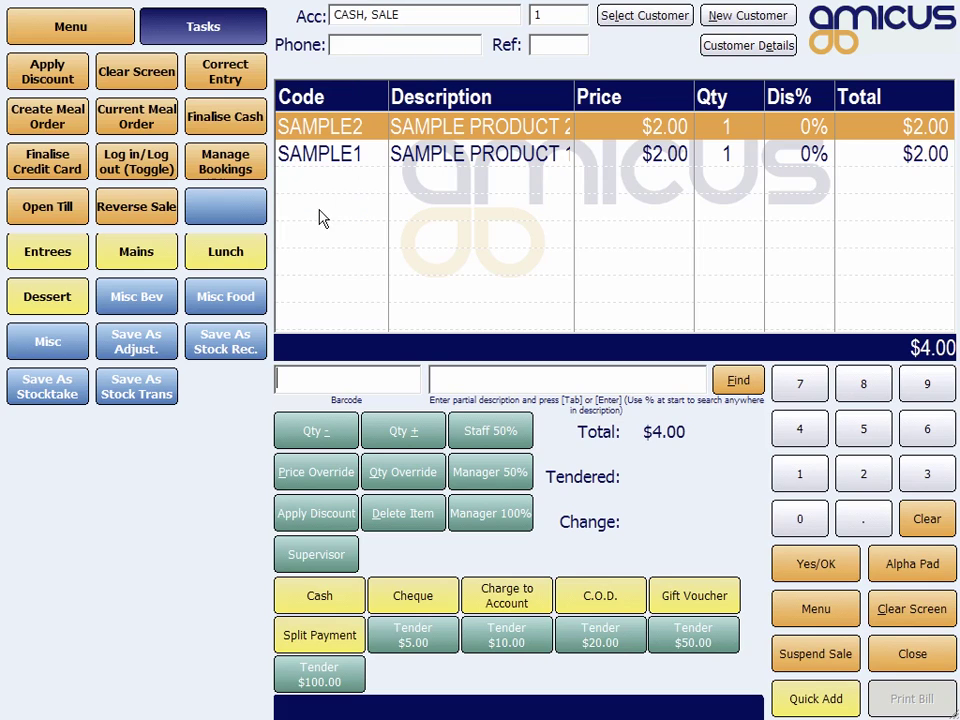
{"action": "left_click", "coordinate": [64, 390]}
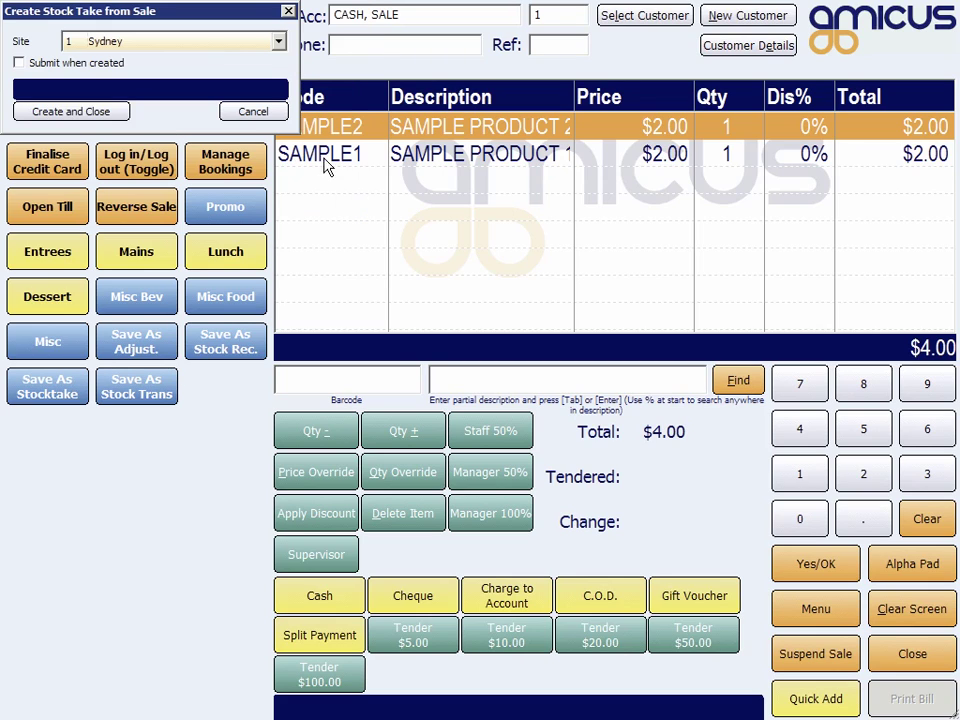
{"action": "left_click", "coordinate": [205, 44]}
{"action": "left_click", "coordinate": [205, 44]}
{"action": "left_click", "coordinate": [196, 45]}
{"action": "left_click", "coordinate": [196, 45]}
{"action": "left_click", "coordinate": [100, 44]}
{"action": "left_click", "coordinate": [100, 47]}
{"action": "left_click", "coordinate": [277, 115]}
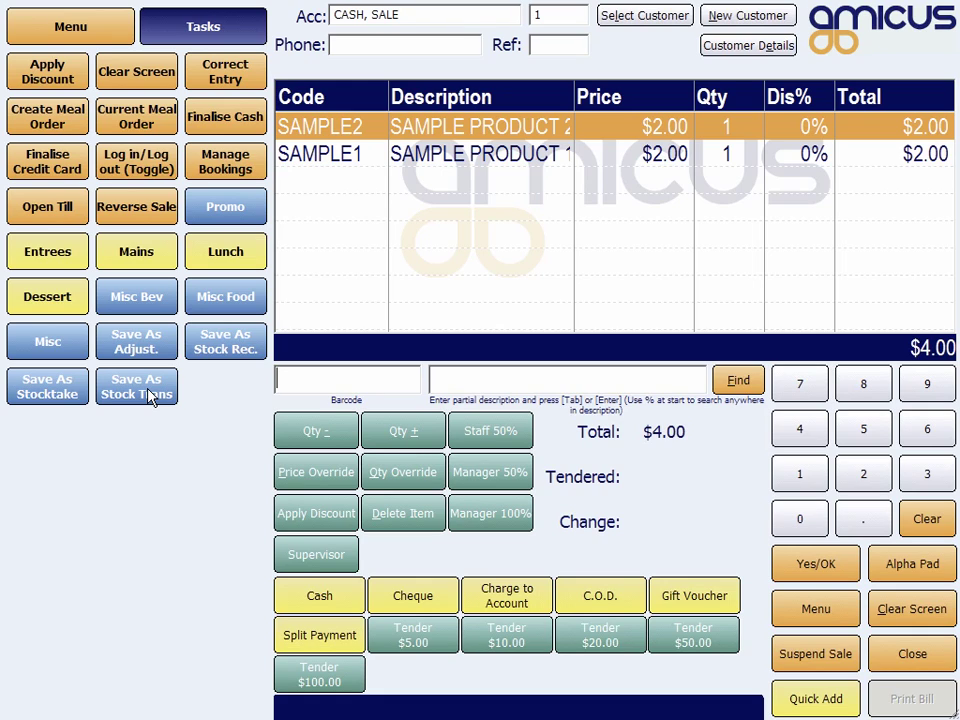
Step: Save the sale as a stock transfer from Sydney to 2 Melbourne
{"action": "left_click", "coordinate": [137, 387]}
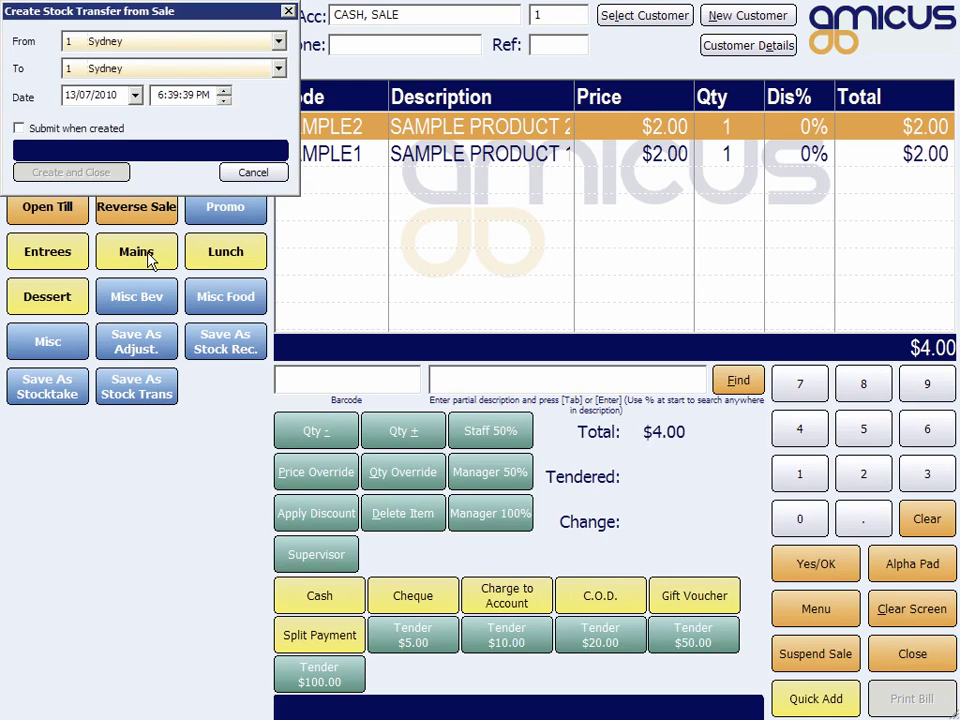
{"action": "left_click", "coordinate": [158, 70]}
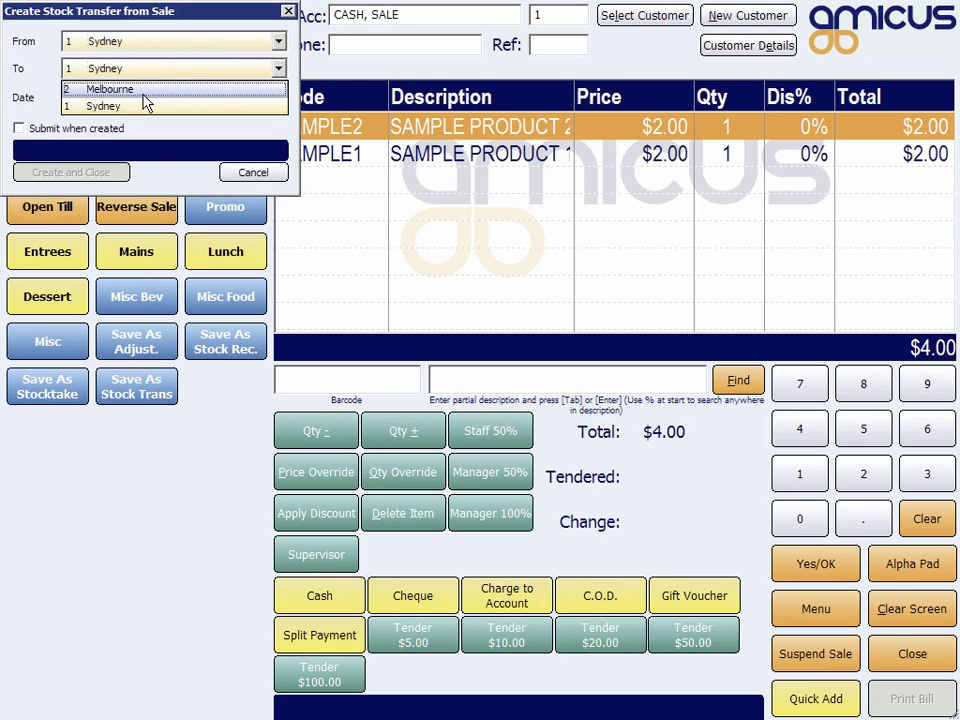
{"action": "left_click", "coordinate": [110, 89]}
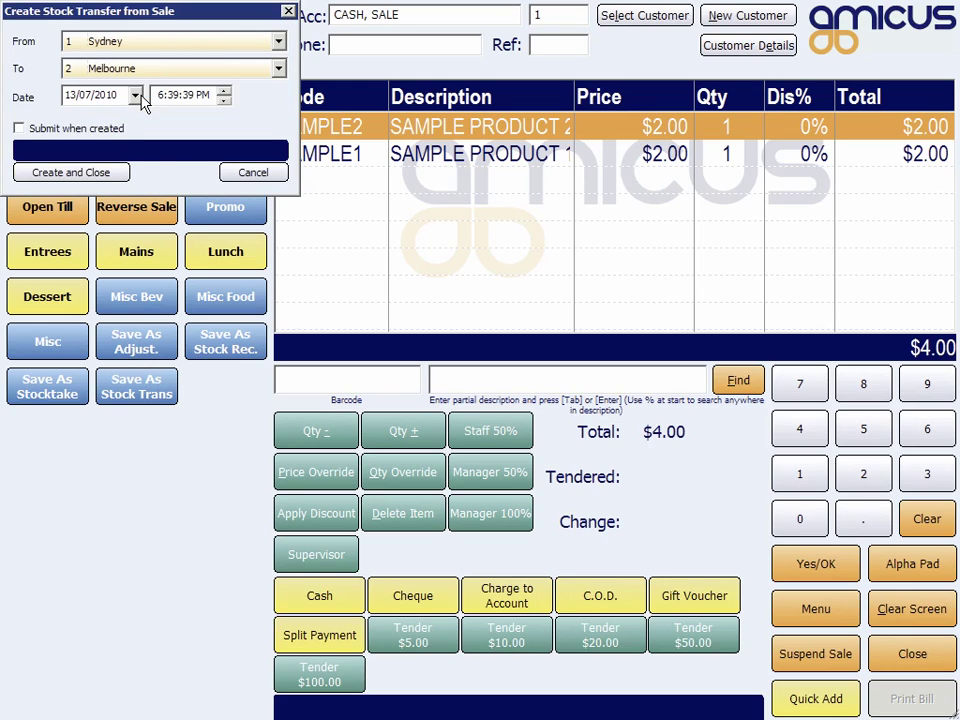
{"action": "left_click", "coordinate": [101, 178]}
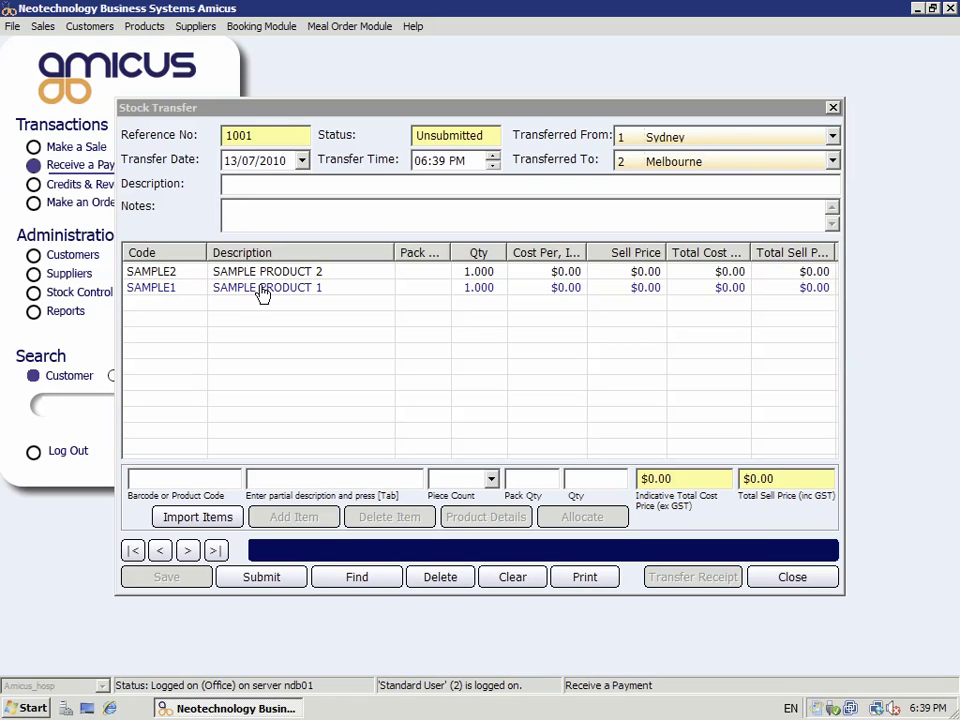
Step: Submit and confirm Stock Transfer 1001 so its status reads Transferred
{"action": "left_click", "coordinate": [270, 580]}
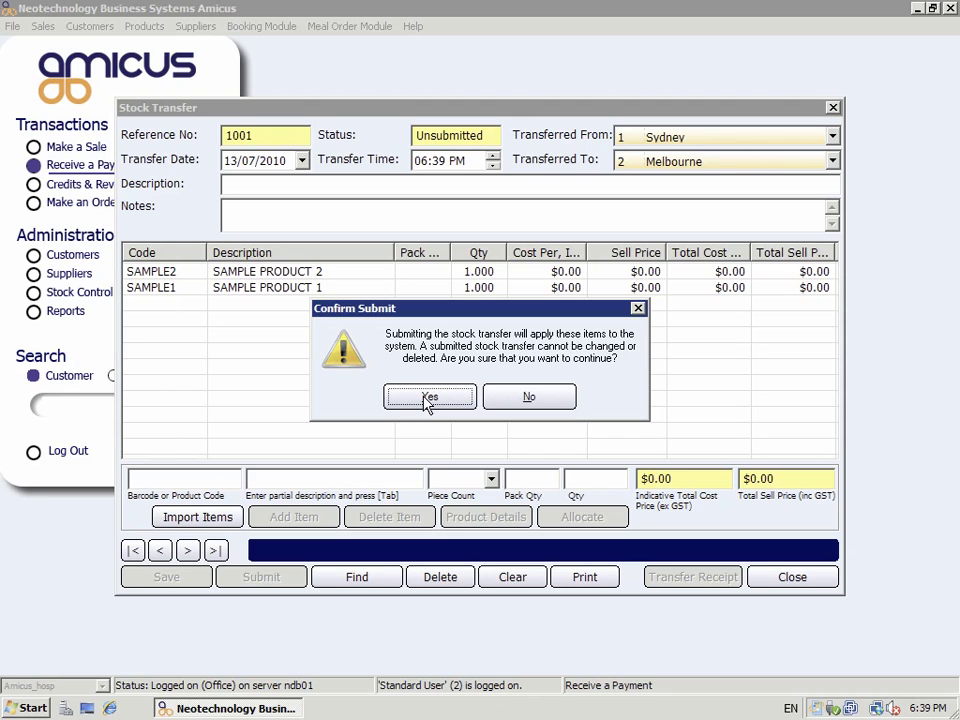
{"action": "left_click", "coordinate": [428, 398]}
{"action": "left_click", "coordinate": [70, 148]}
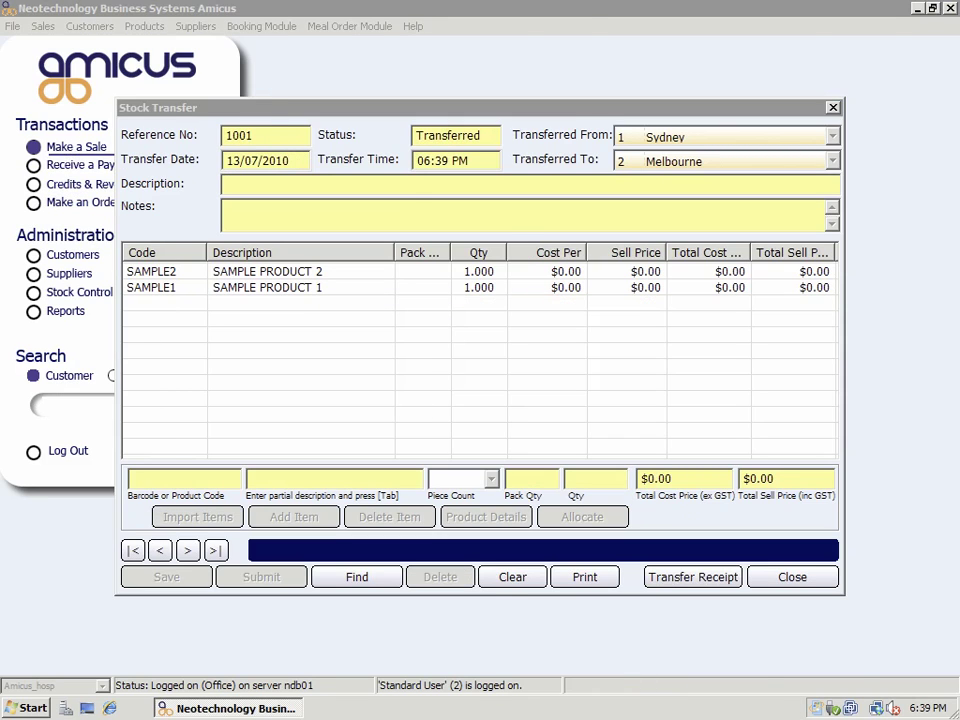